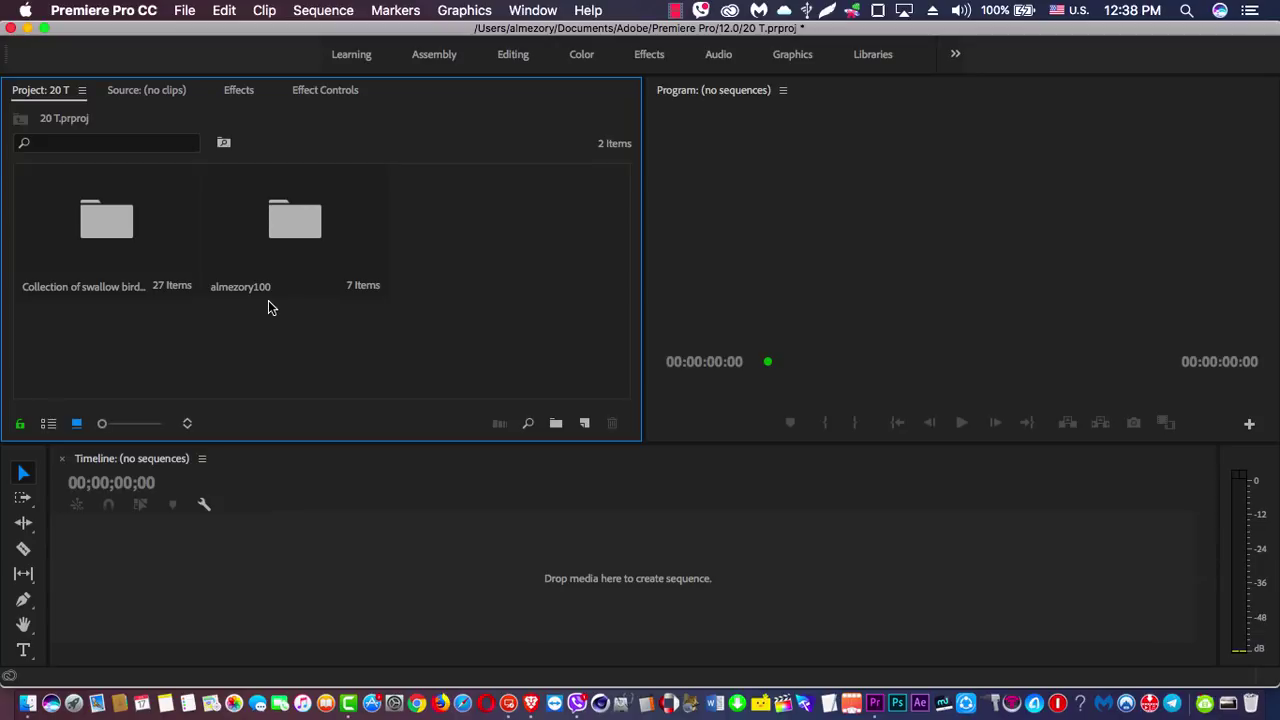
Create a new sequence with the default settings.
left_click(313, 497)
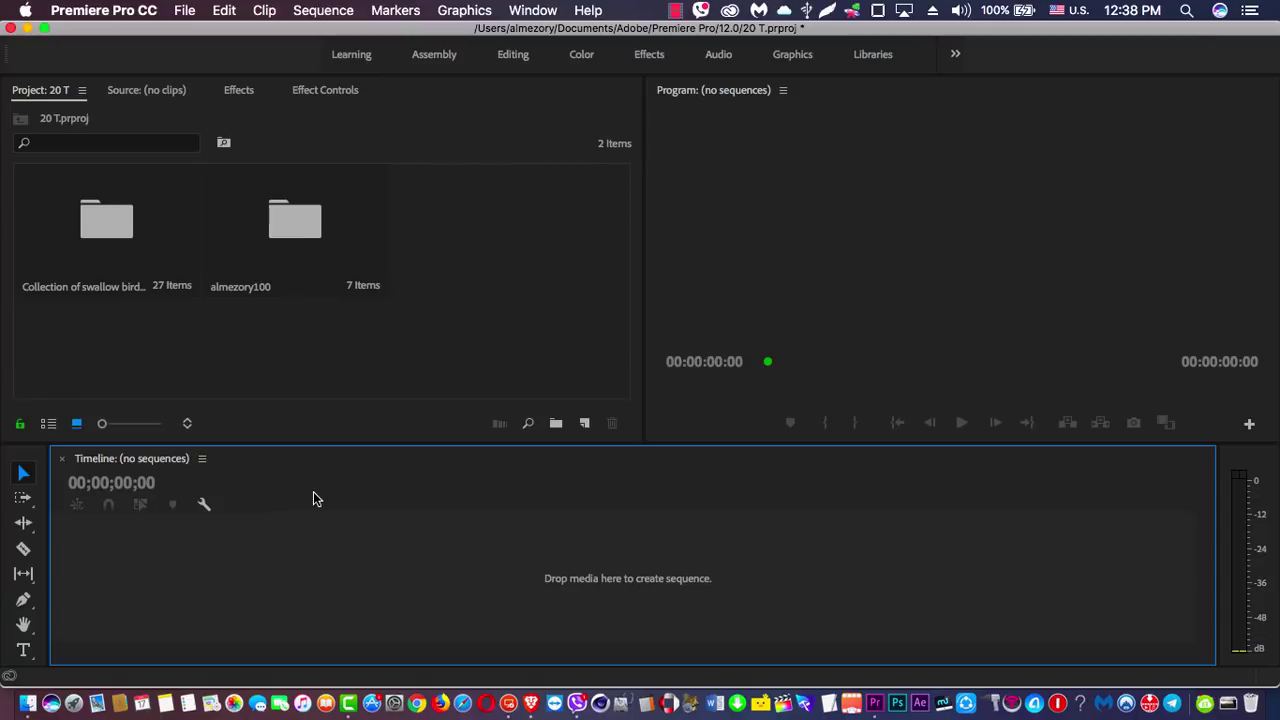
key("super+n")
key("Return")
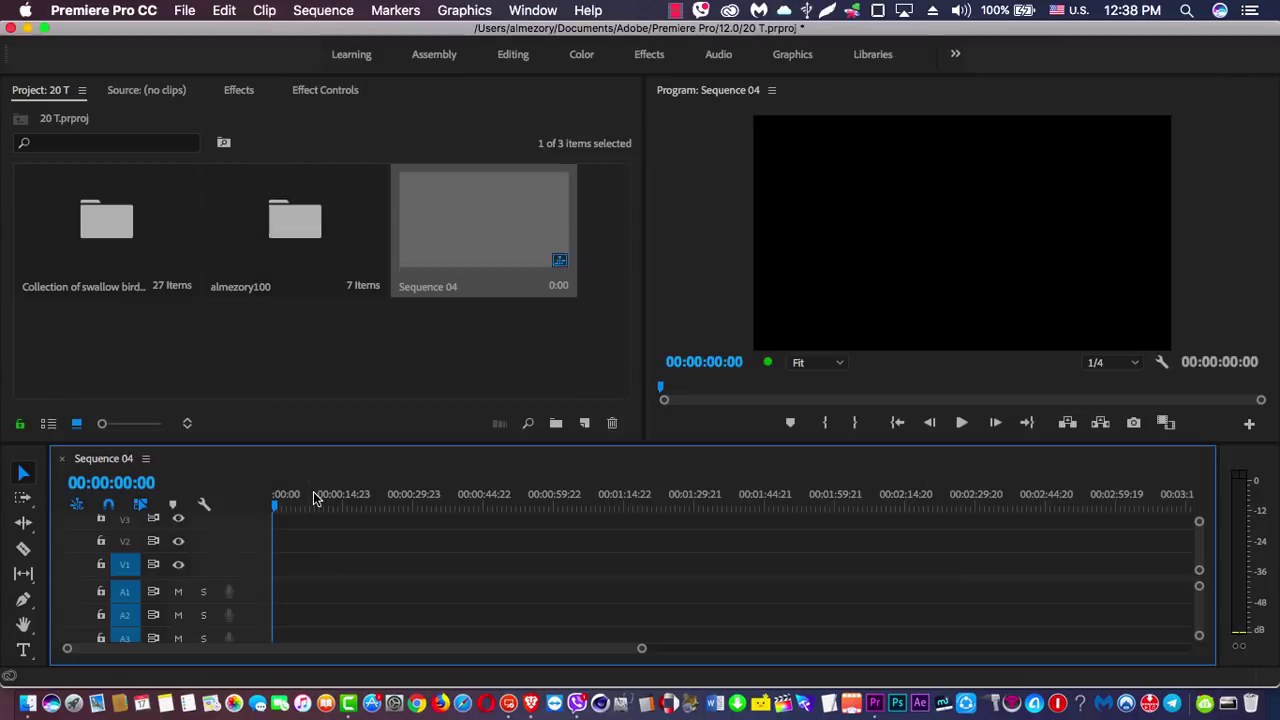
Place the swallow photos Fotolia_74145018 and Fotolia_75575182 back to back on track V1, and fit the whole sequence in the timeline view.
double_click(125, 255)
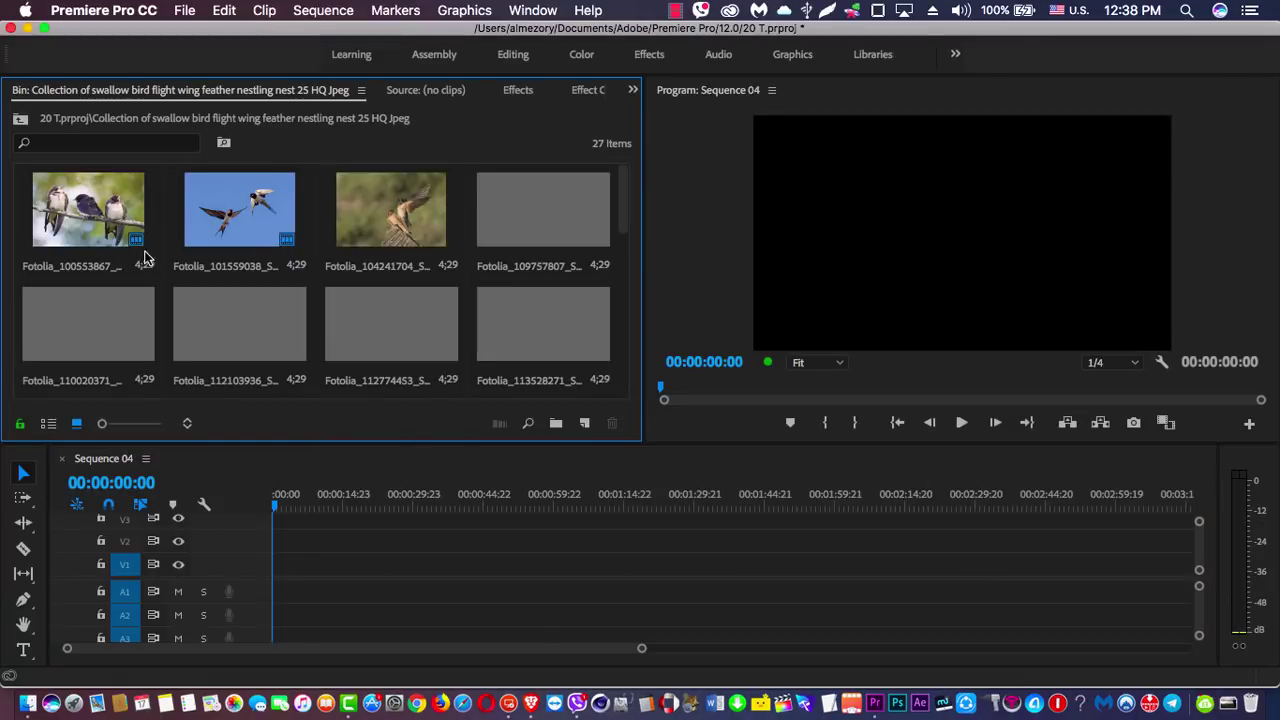
scroll(267, 323, "down", 5)
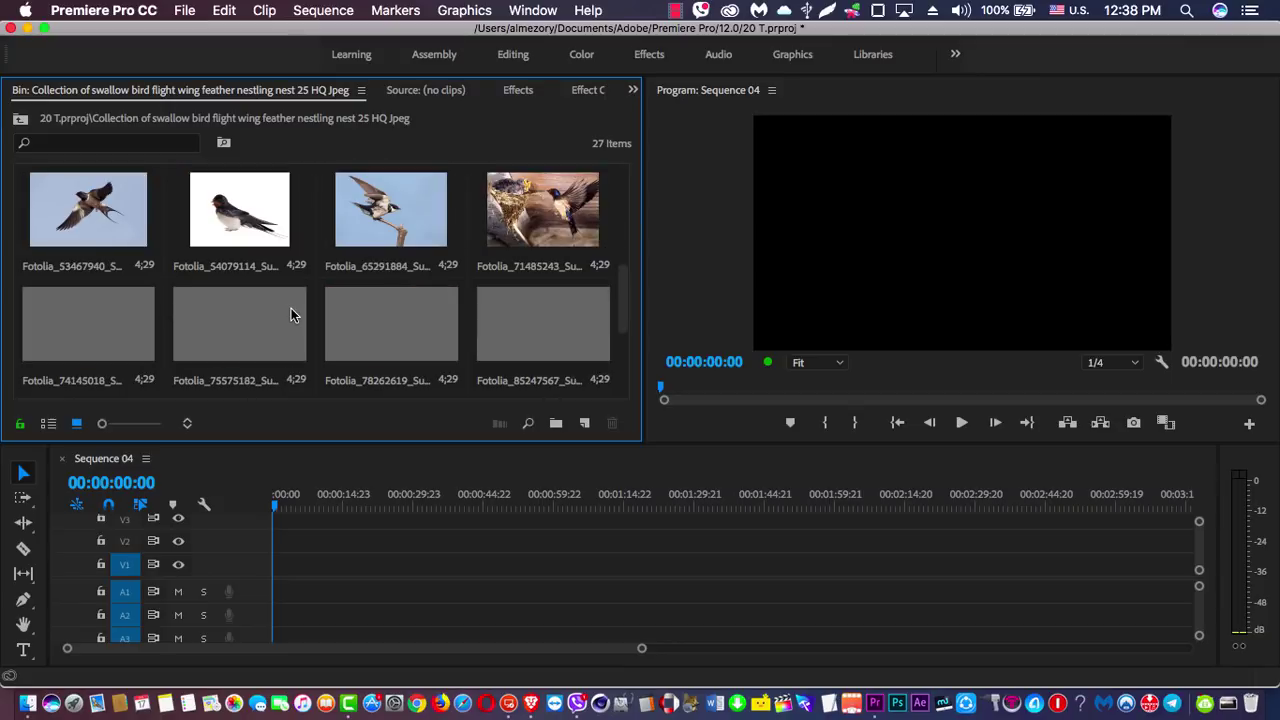
left_click(133, 327)
left_click_drag(133, 327, 279, 566)
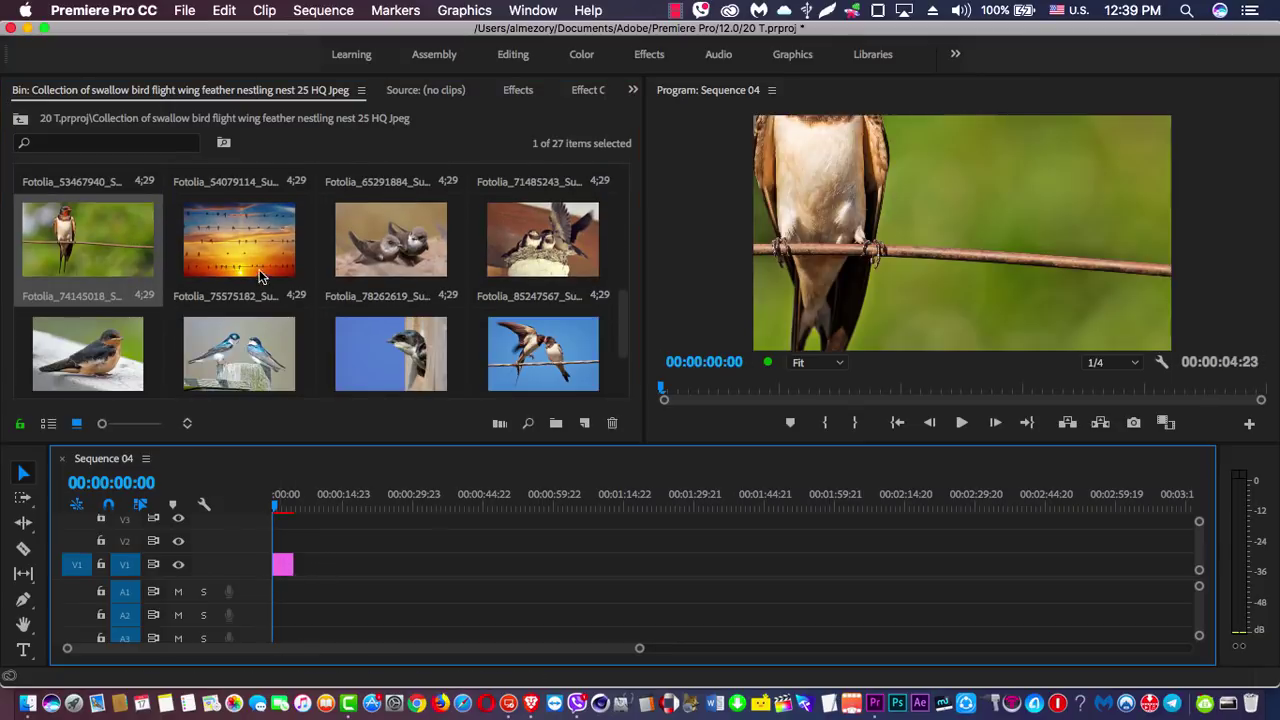
left_click_drag(259, 269, 310, 570)
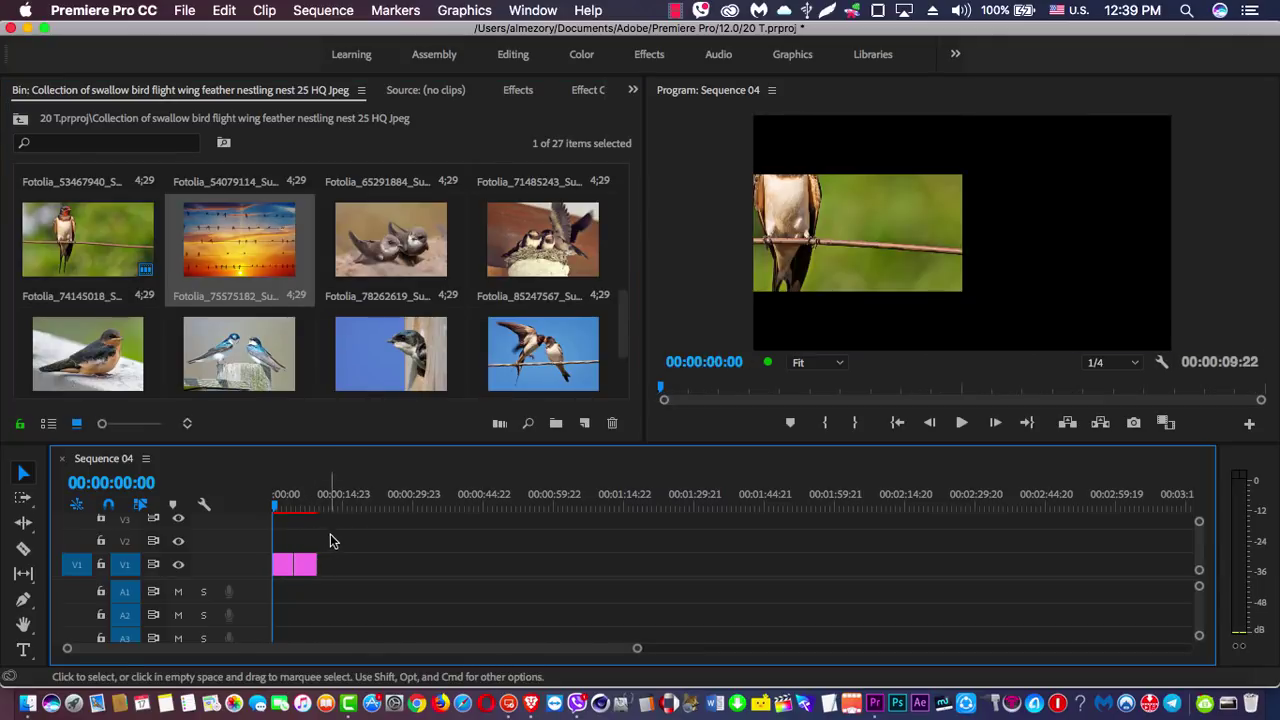
key("backslash")
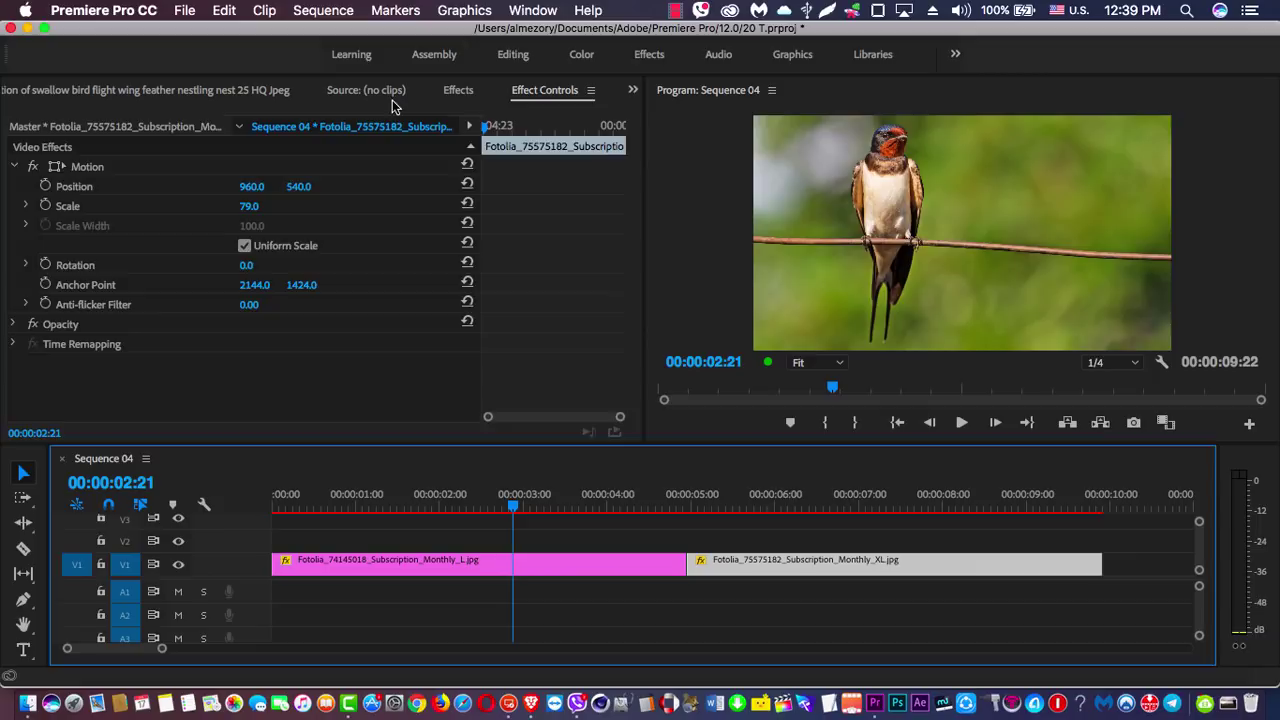
Place Lines_01.mov from the Lines bin inside almezory100 on track V3, across the cut between the two photos.
left_click(391, 98)
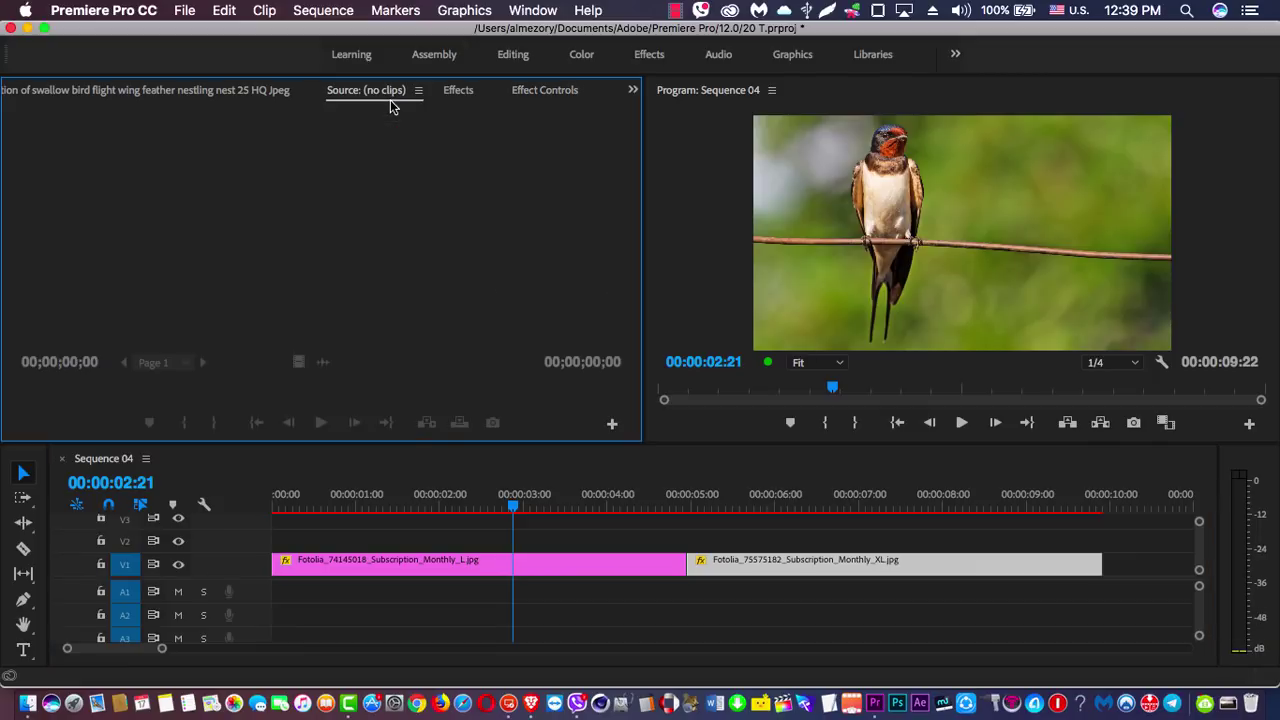
left_click(209, 92)
left_click(20, 120)
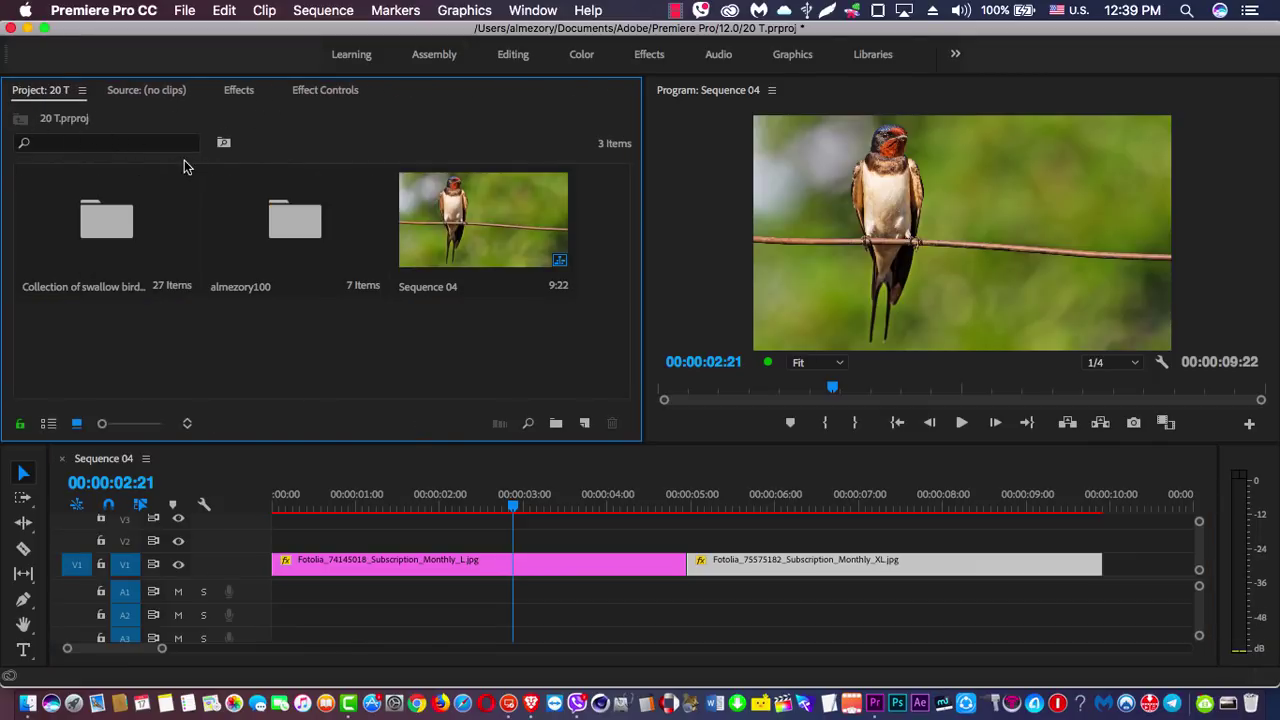
double_click(277, 207)
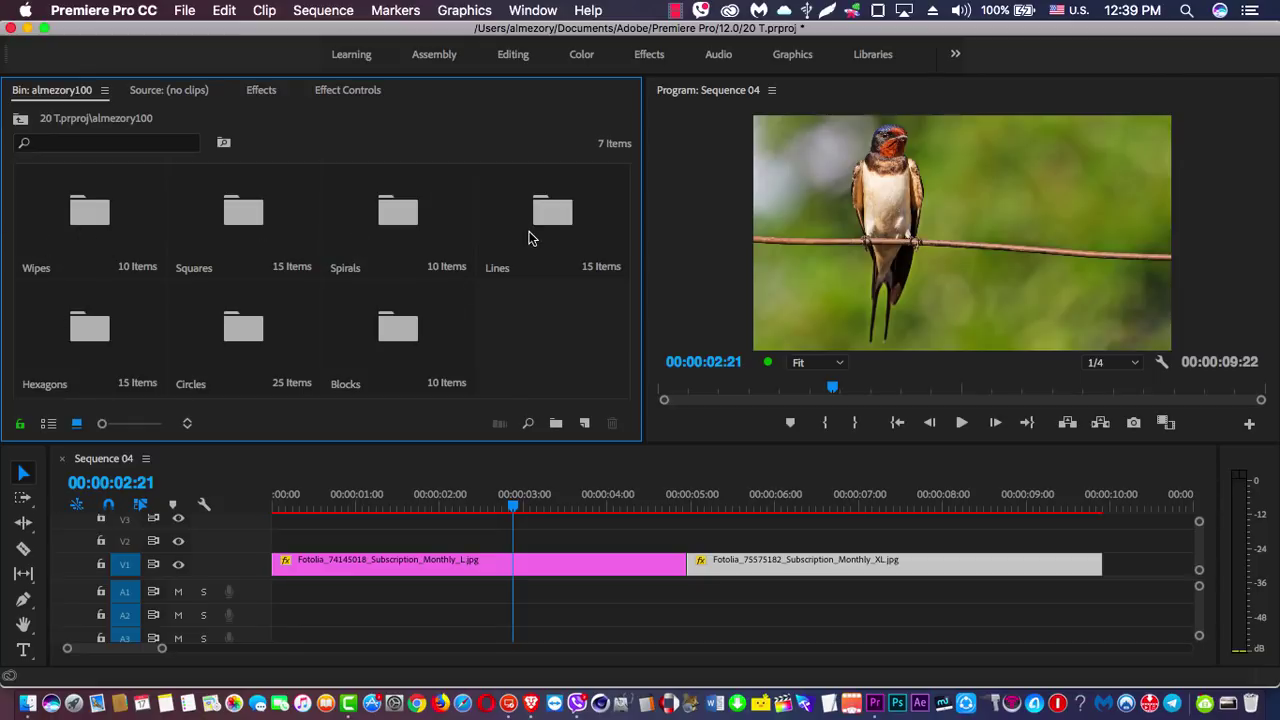
left_click(565, 219)
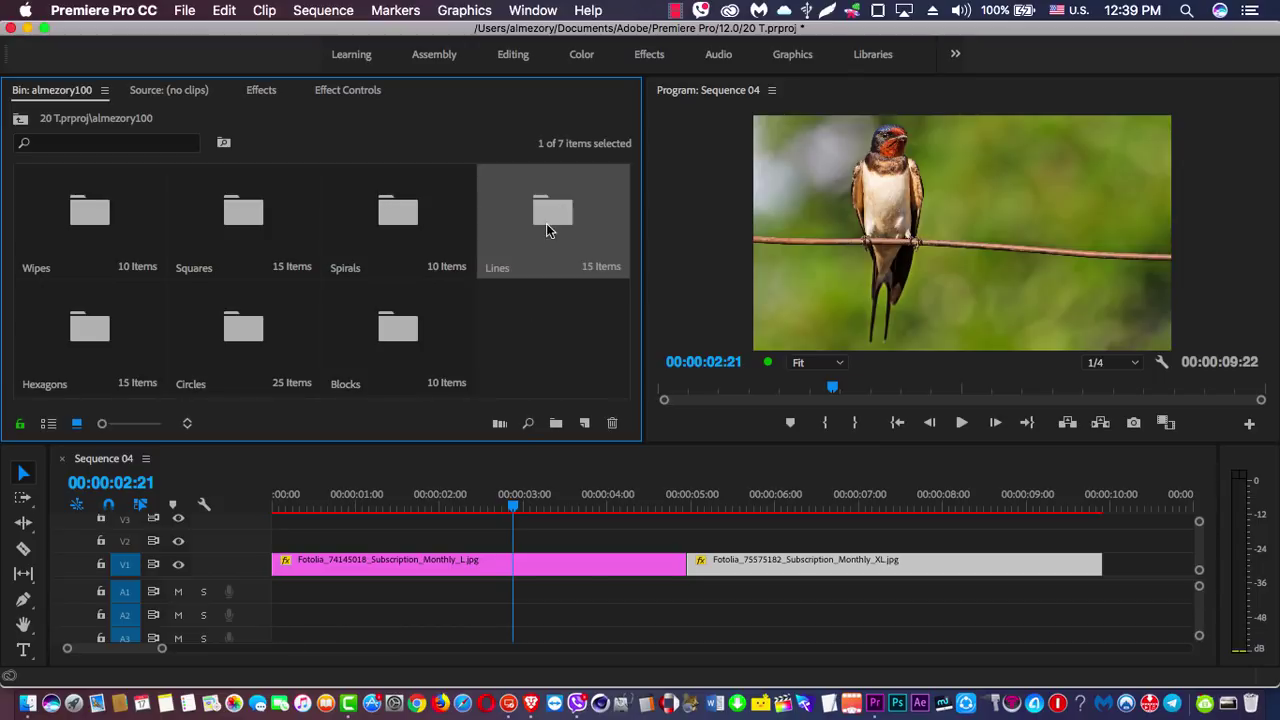
double_click(565, 219)
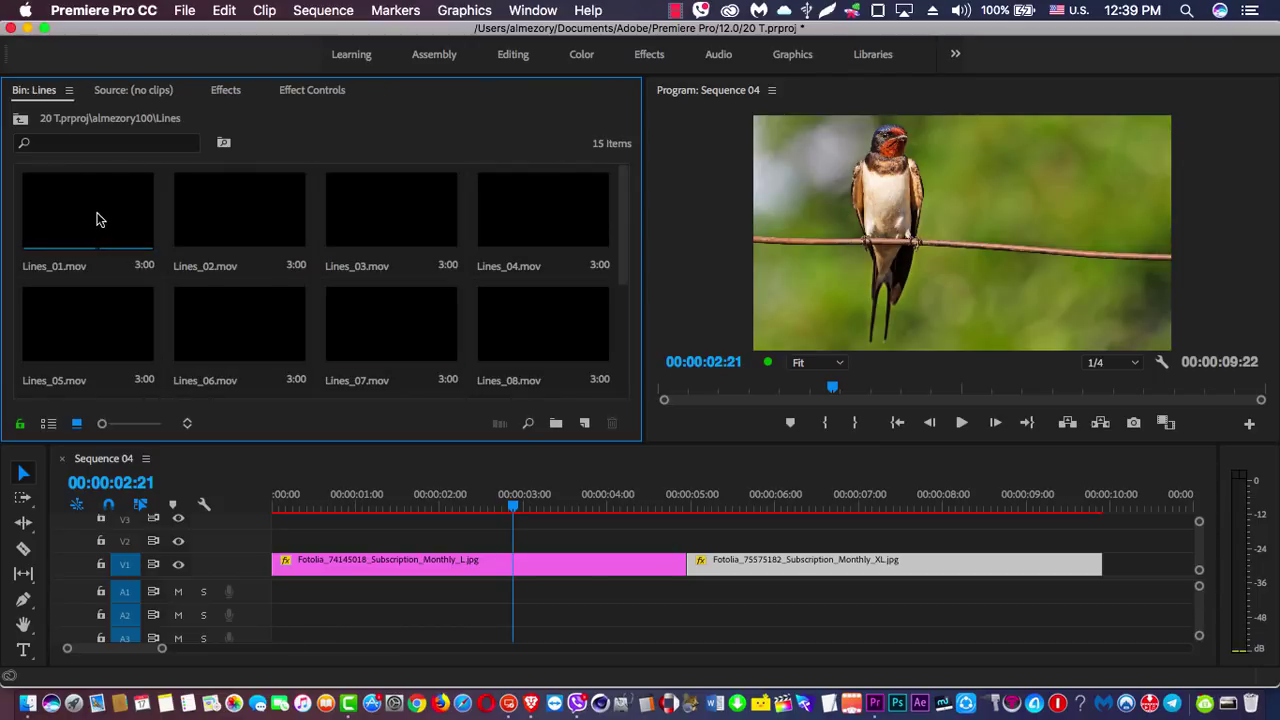
left_click_drag(97, 217, 638, 512)
Split Lines_01.mov at 00:00:04:19, where it fills the frame white, and delete the part after the split.
left_click(558, 505)
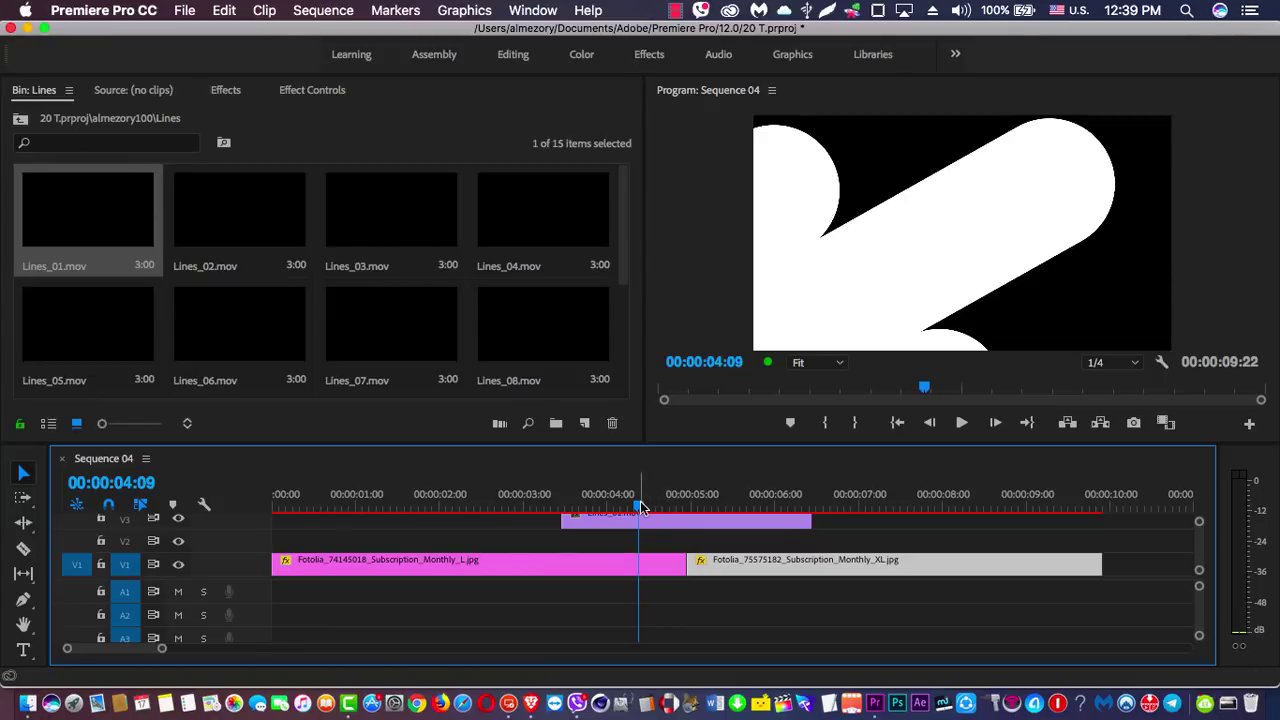
left_click_drag(641, 509, 673, 512)
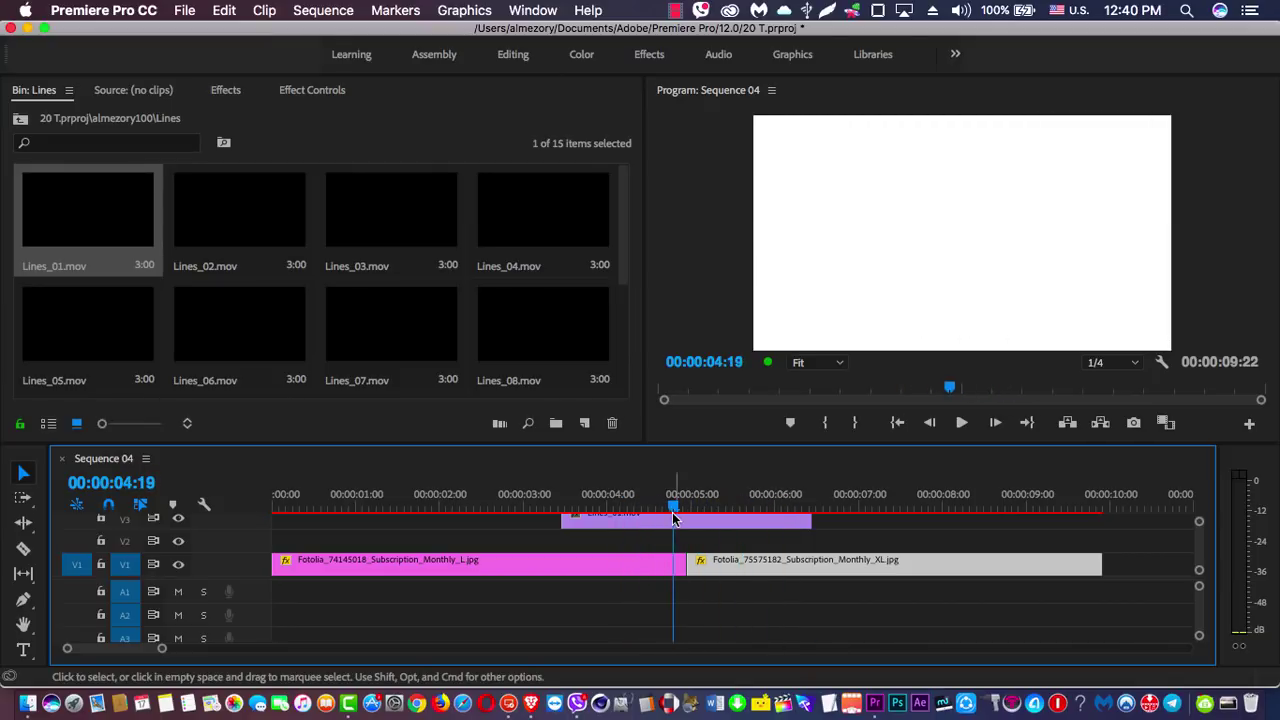
left_click(673, 523)
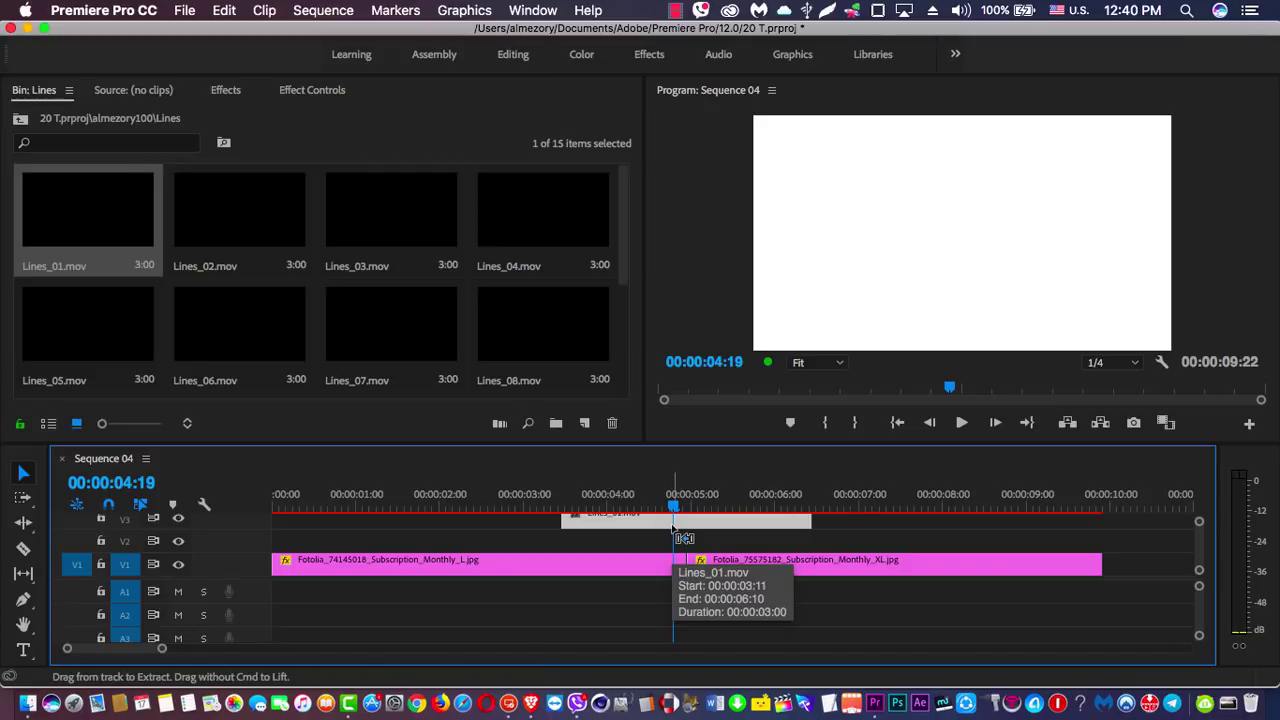
key("super+k")
left_click(713, 523)
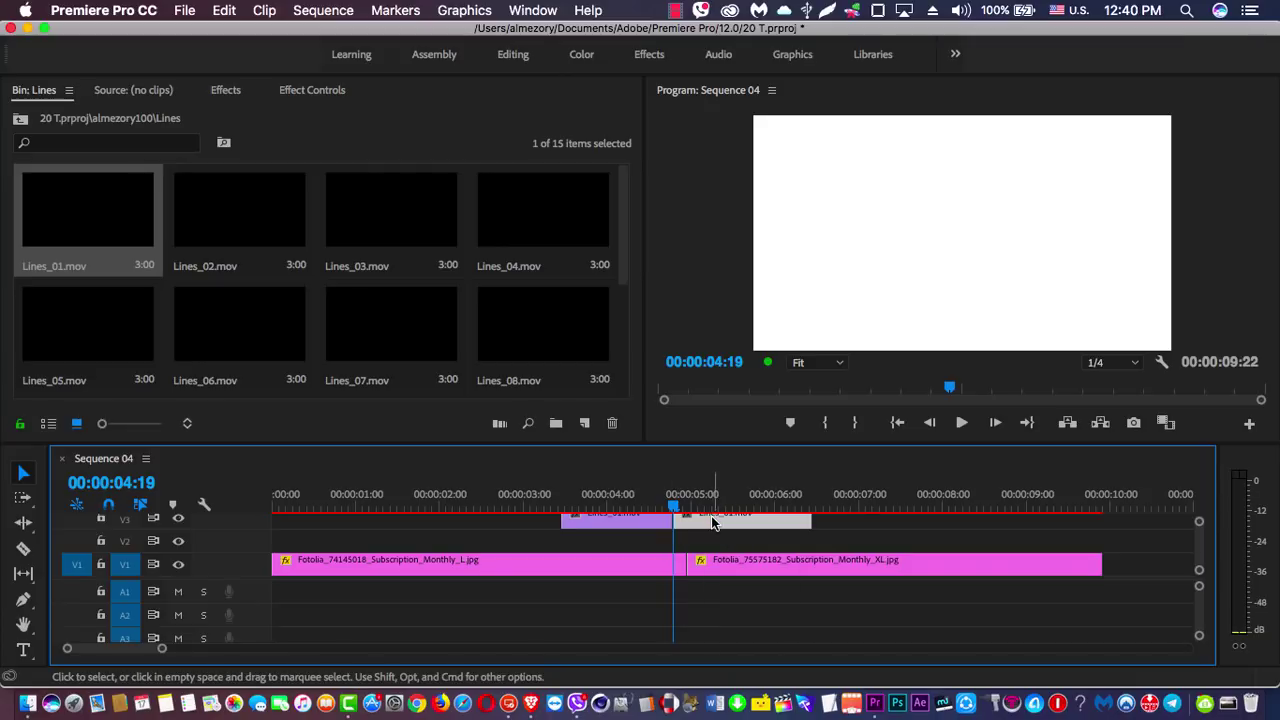
key("Delete")
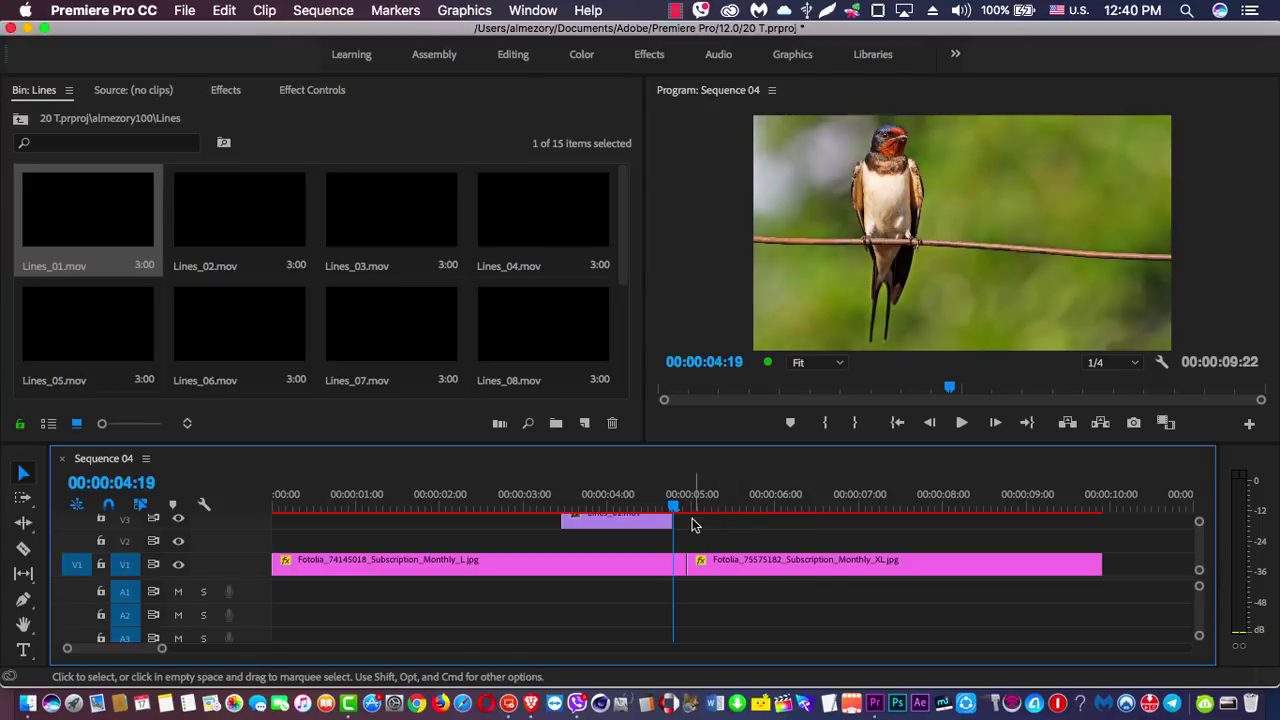
Align the end of Lines_01.mov with the first photo's end, and move the second photo to V2 starting under the matte clip's start.
left_click_drag(622, 522, 661, 526)
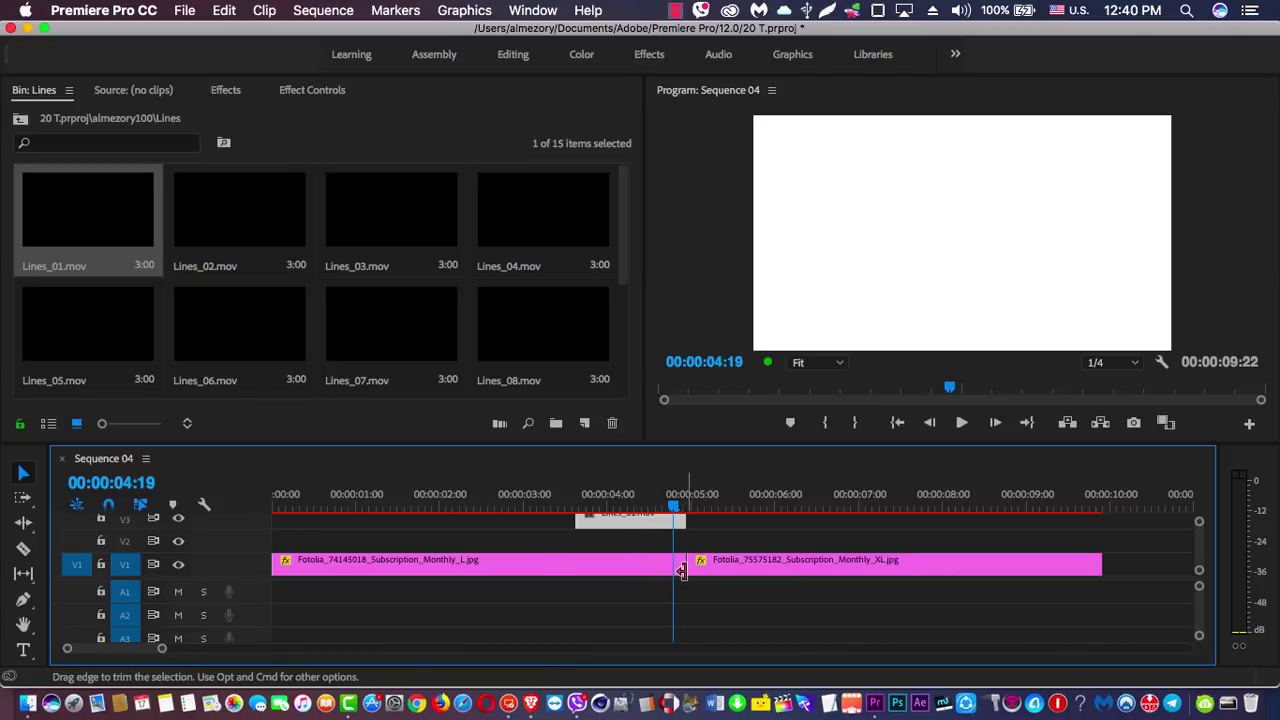
left_click_drag(782, 563, 622, 495)
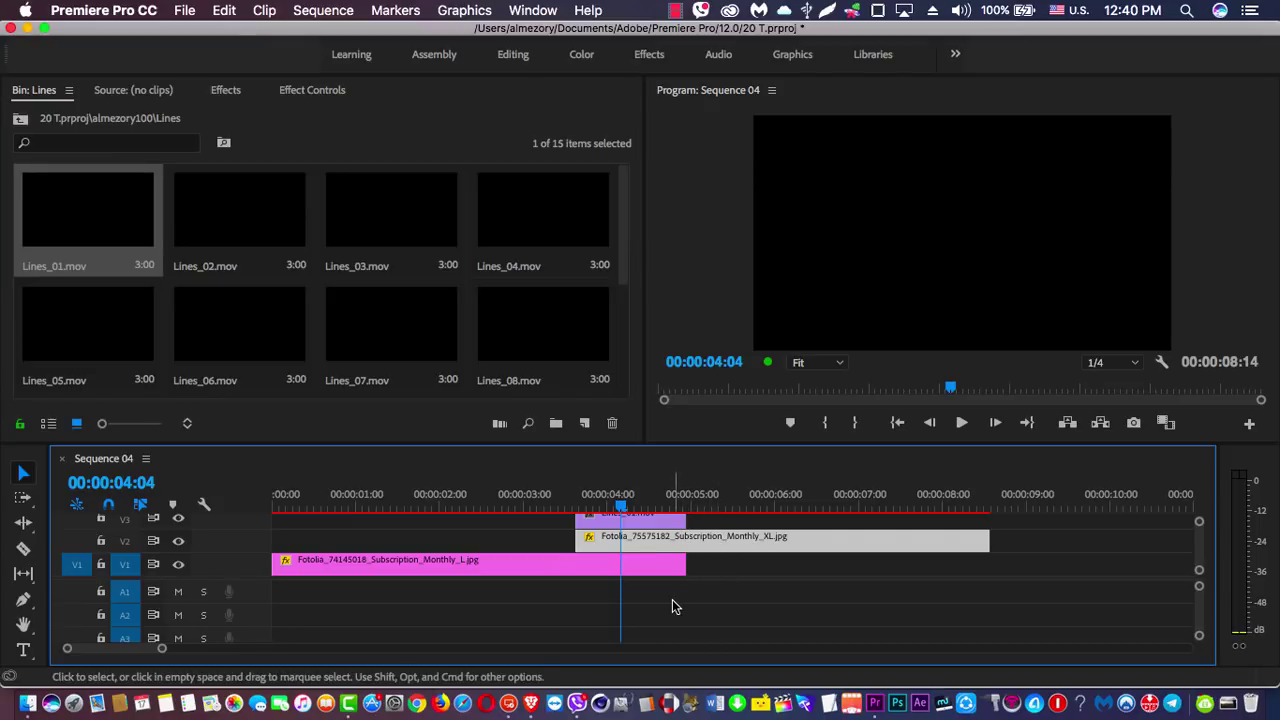
Split the second photo on V2 at 00:00:04:23, where the Lines matte clip ends.
key("Down")
key("Up")
key("Down")
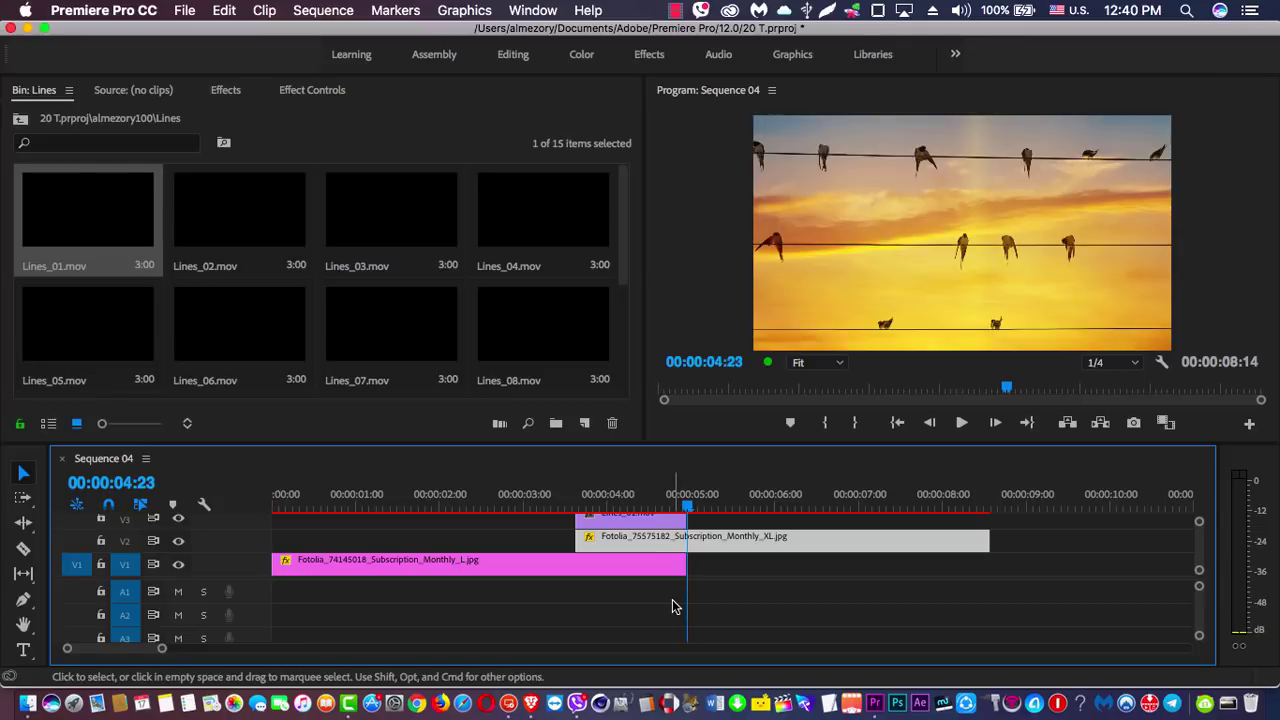
key("Up")
key("Down")
key("super+k")
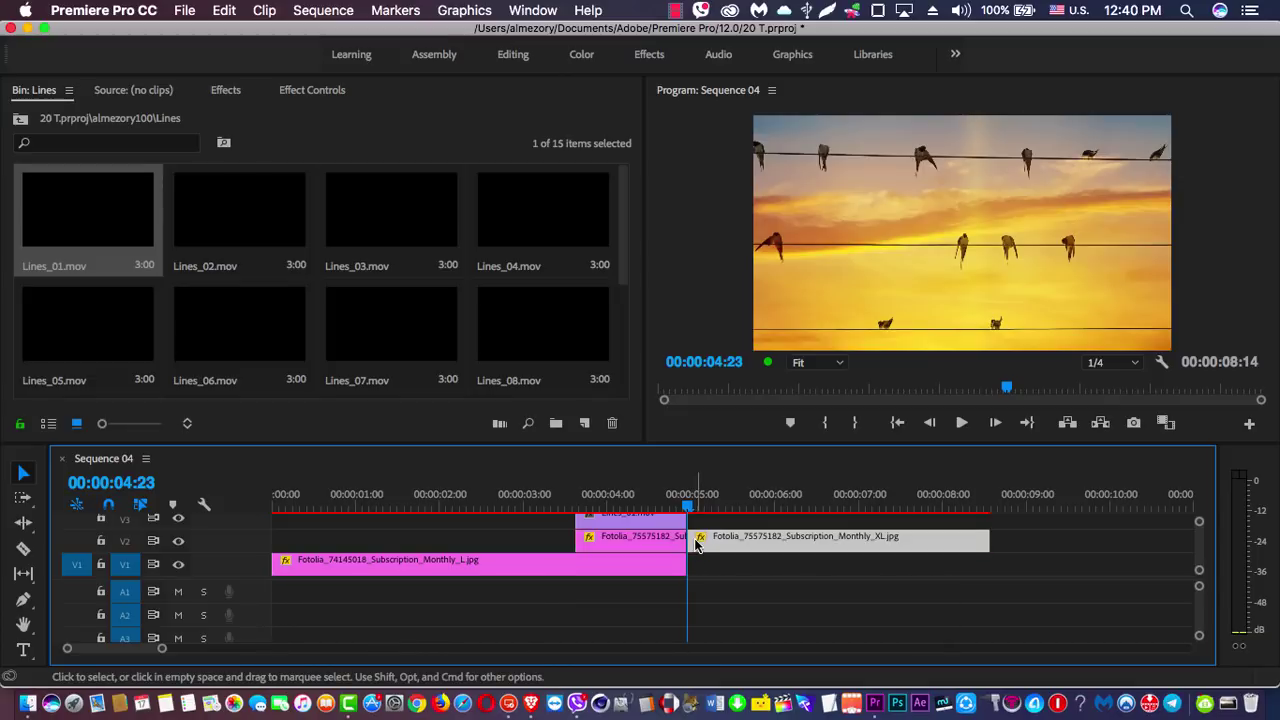
Find the Track Matte Key effect with the search term "track" and apply it to the short V2 photo segment under the matte clip.
left_click(672, 545)
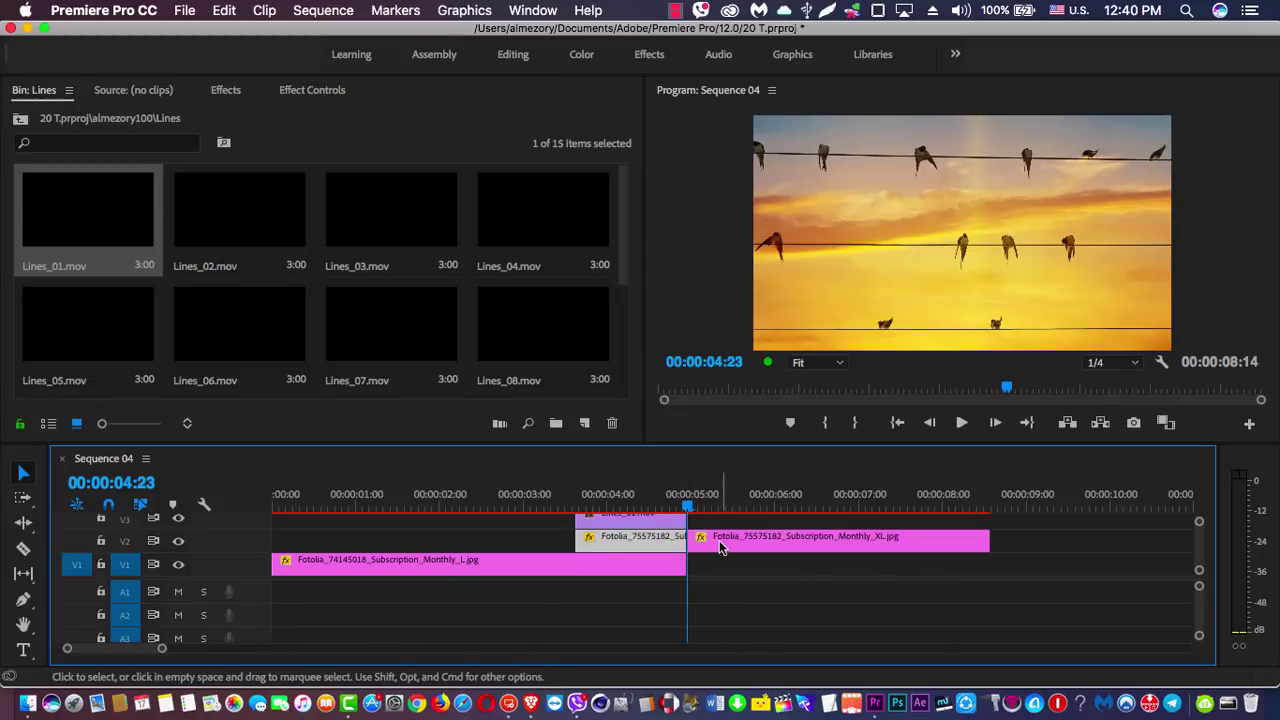
left_click(760, 545)
left_click(668, 545)
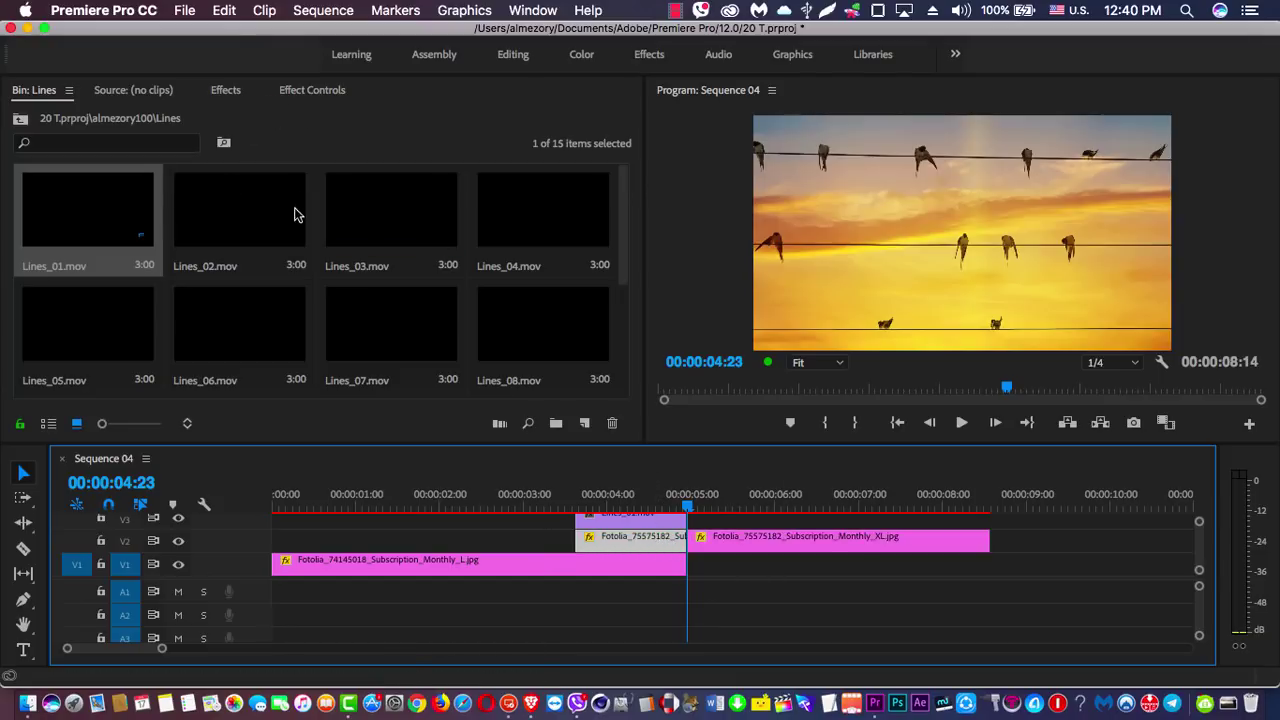
left_click(212, 92)
left_click(121, 115)
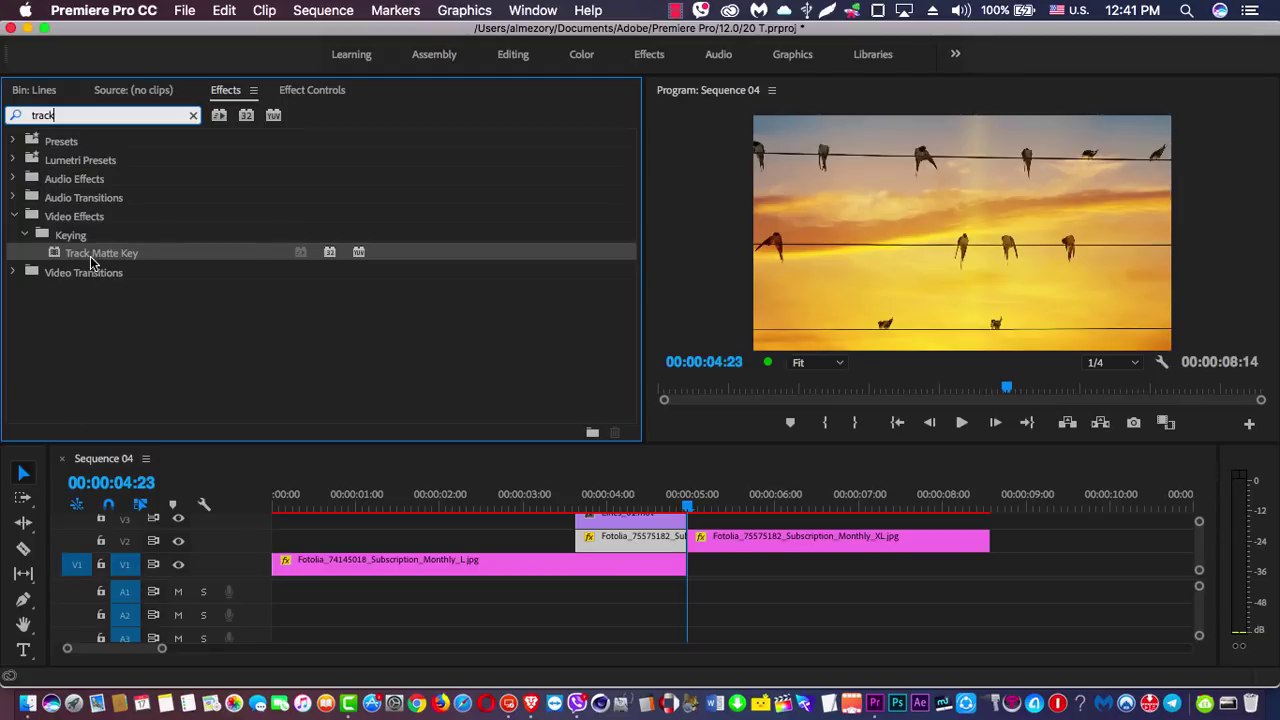
left_click_drag(113, 262, 612, 541)
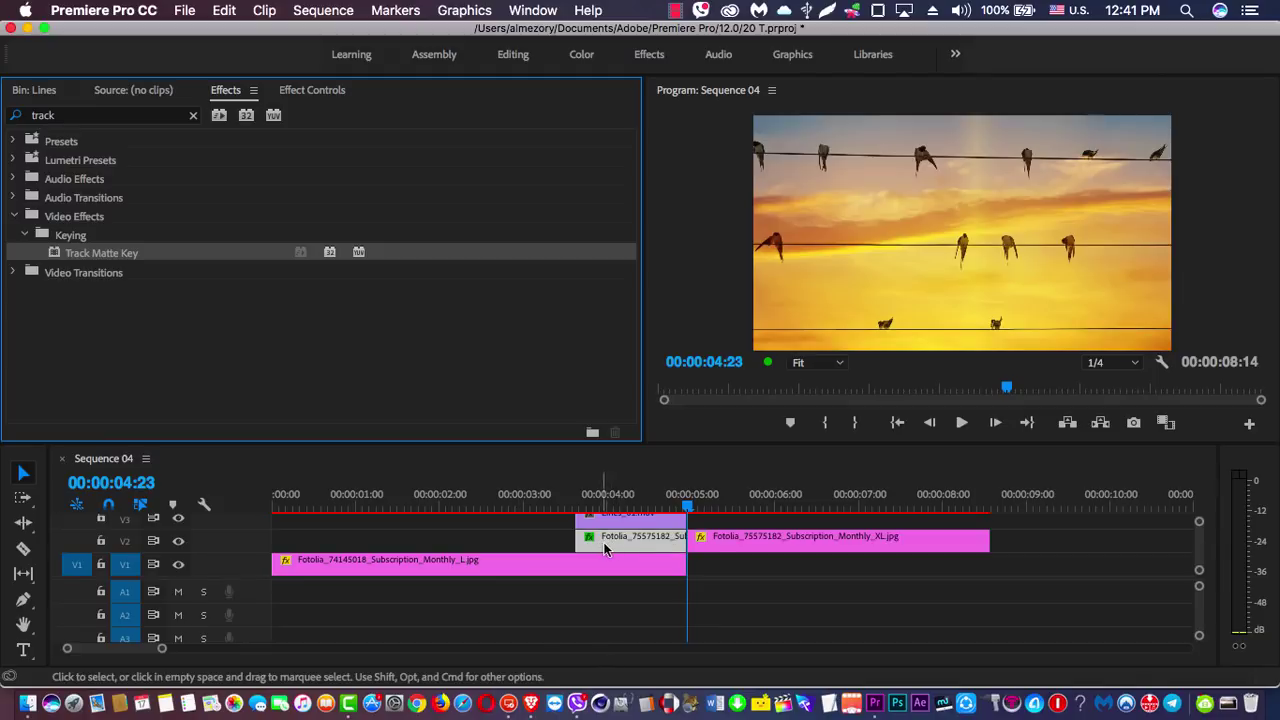
Set the Track Matte Key's matte to Video 3 and its compositing to Matte Luma, and play the transition from 00:00:03:05.
left_click(317, 92)
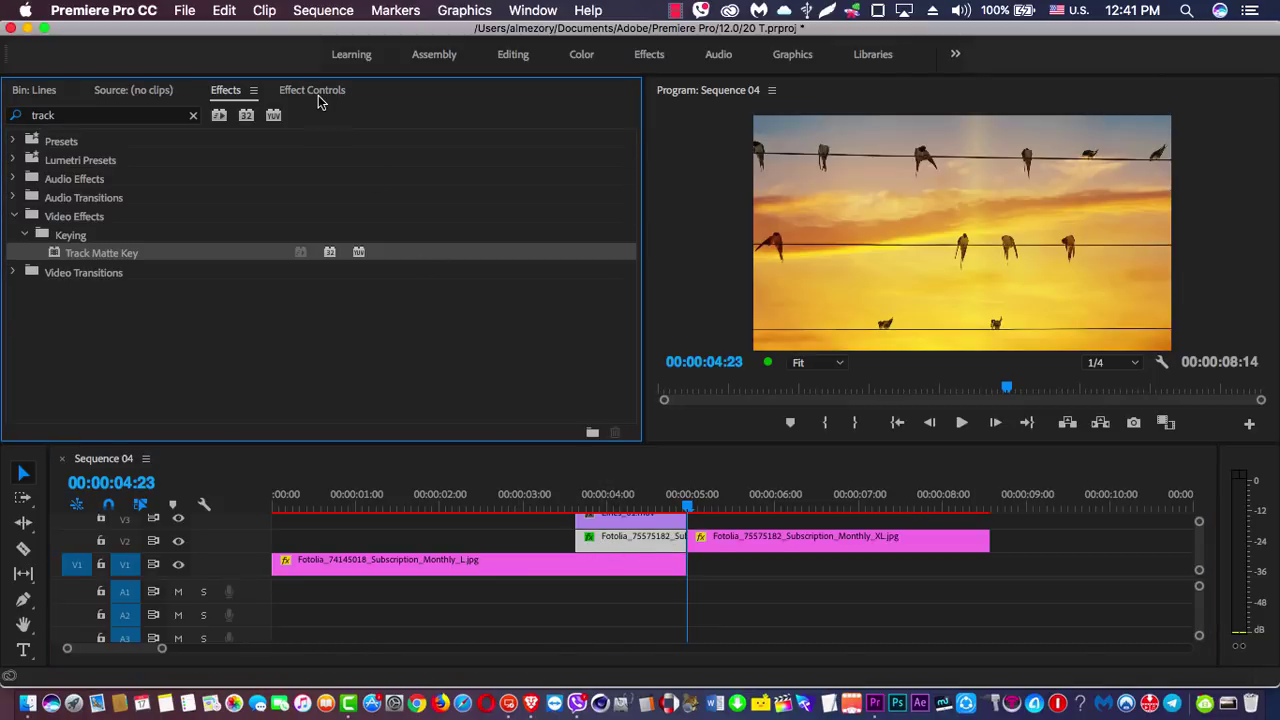
left_click(15, 170)
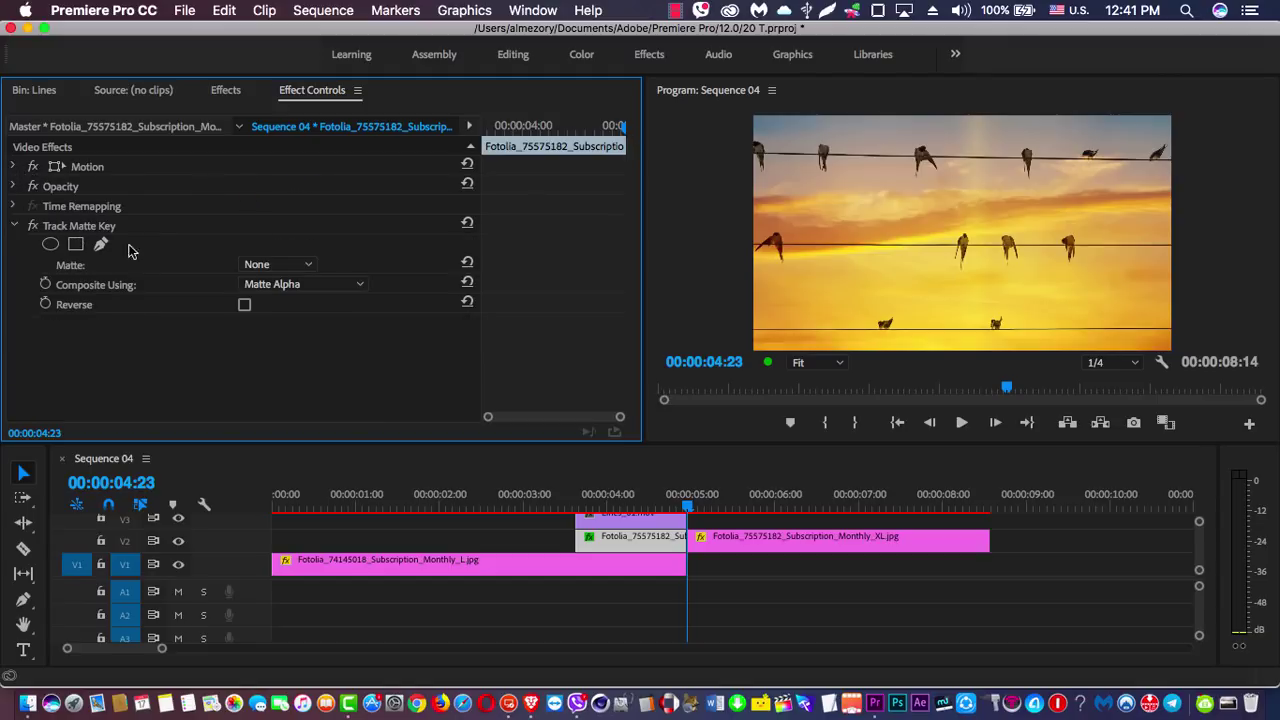
left_click(289, 268)
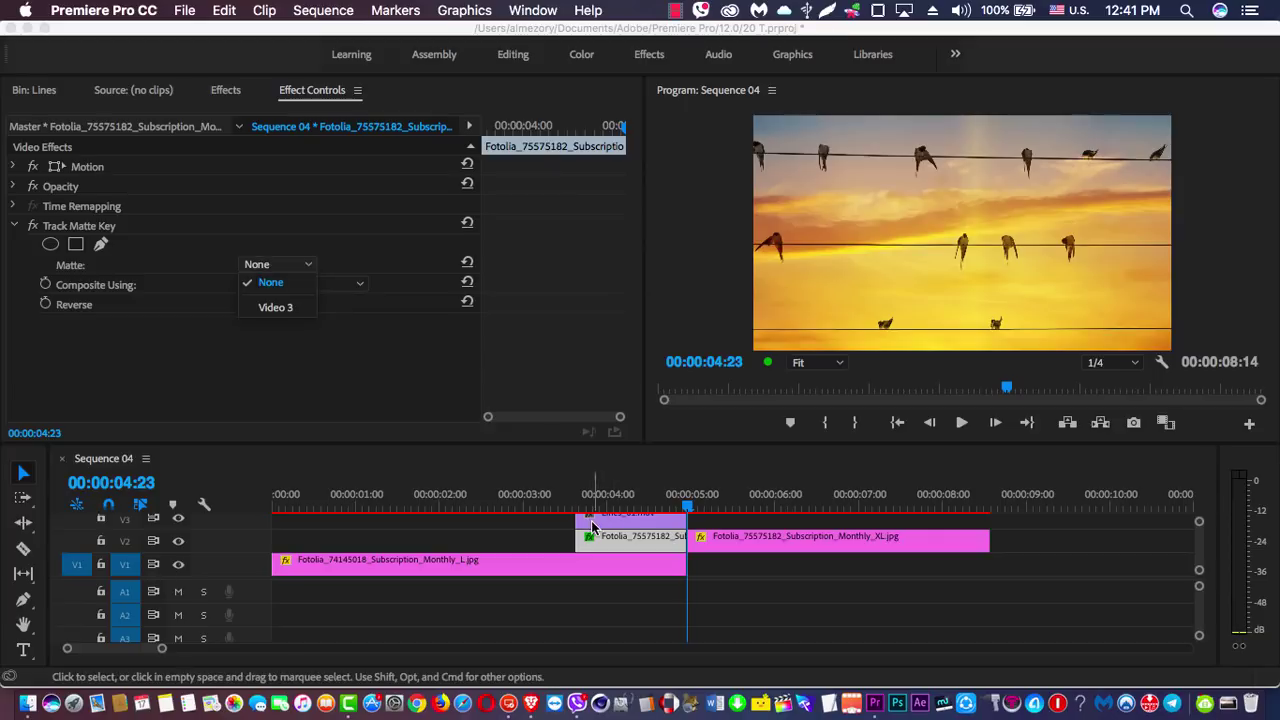
left_click(276, 308)
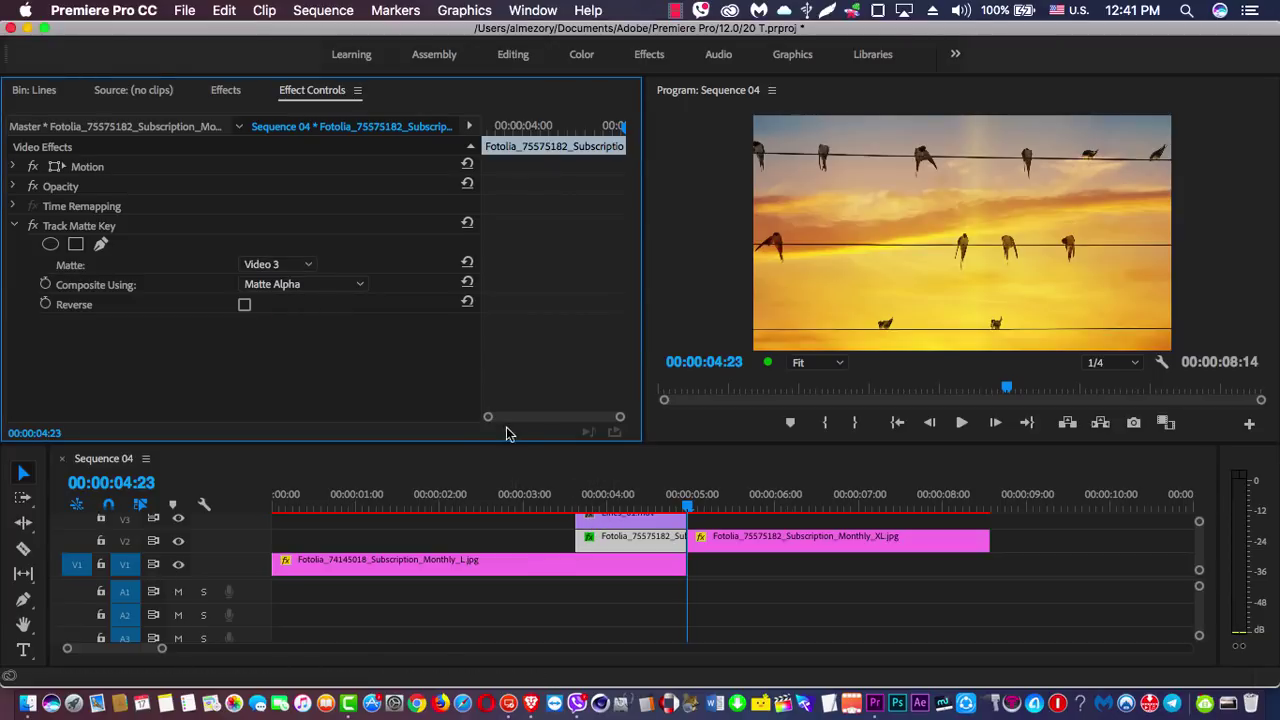
left_click(296, 289)
left_click(286, 322)
mouse_move(521, 503)
left_mouse_down()
mouse_move(647, 510)
mouse_move(543, 508)
left_mouse_up()
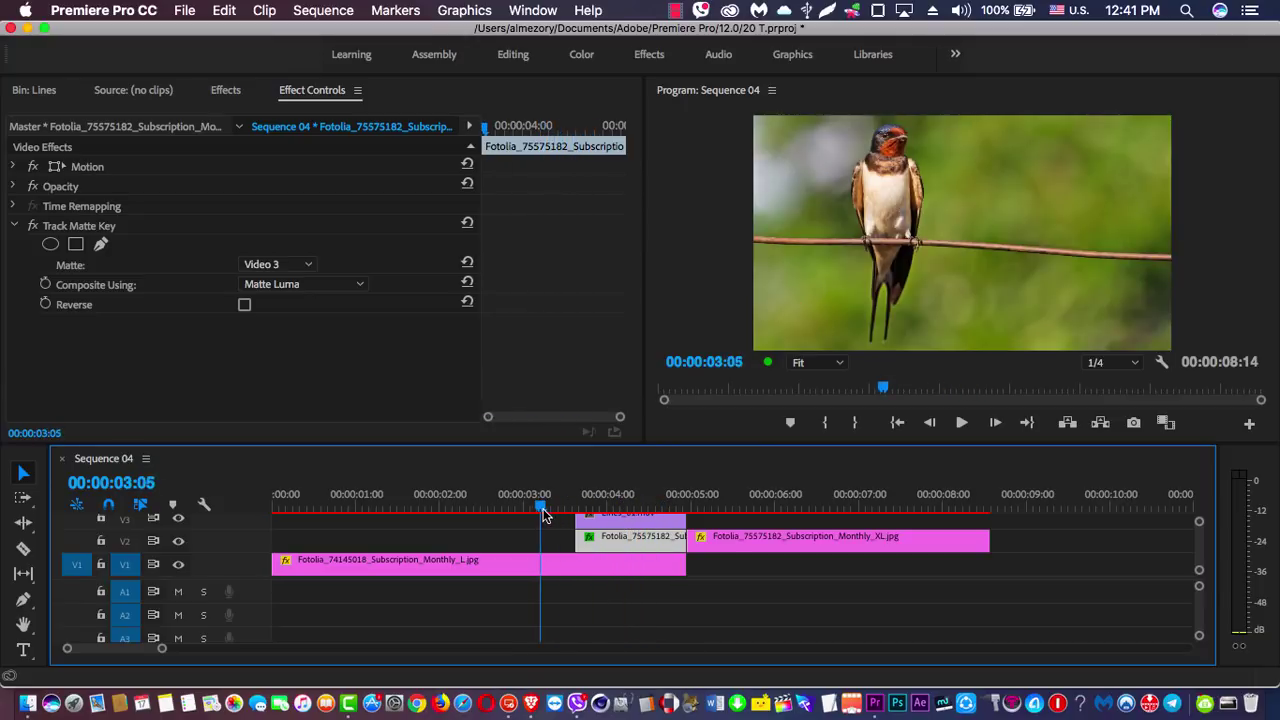
key("space")
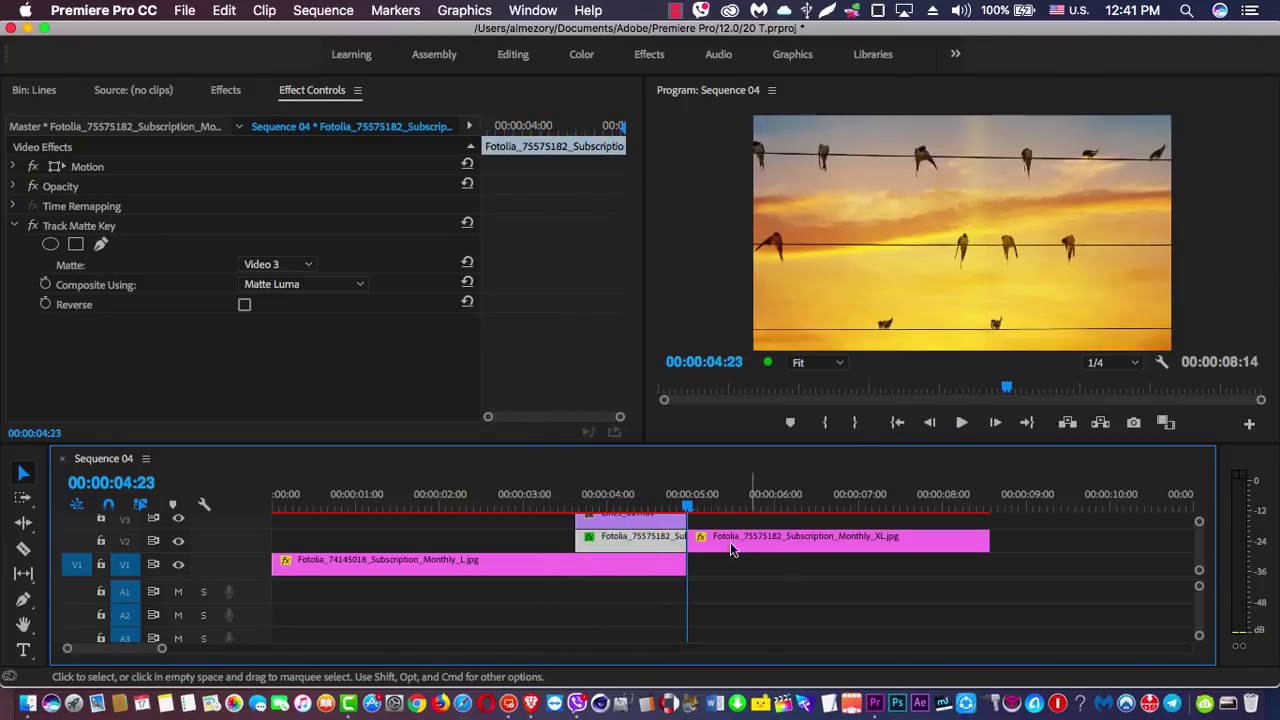
Replace the Lines matte clip on V3 with Circles_01.mov from the Circles bin.
mouse_move(620, 505)
left_mouse_down()
mouse_move(651, 495)
mouse_move(632, 497)
left_mouse_up()
left_click(42, 92)
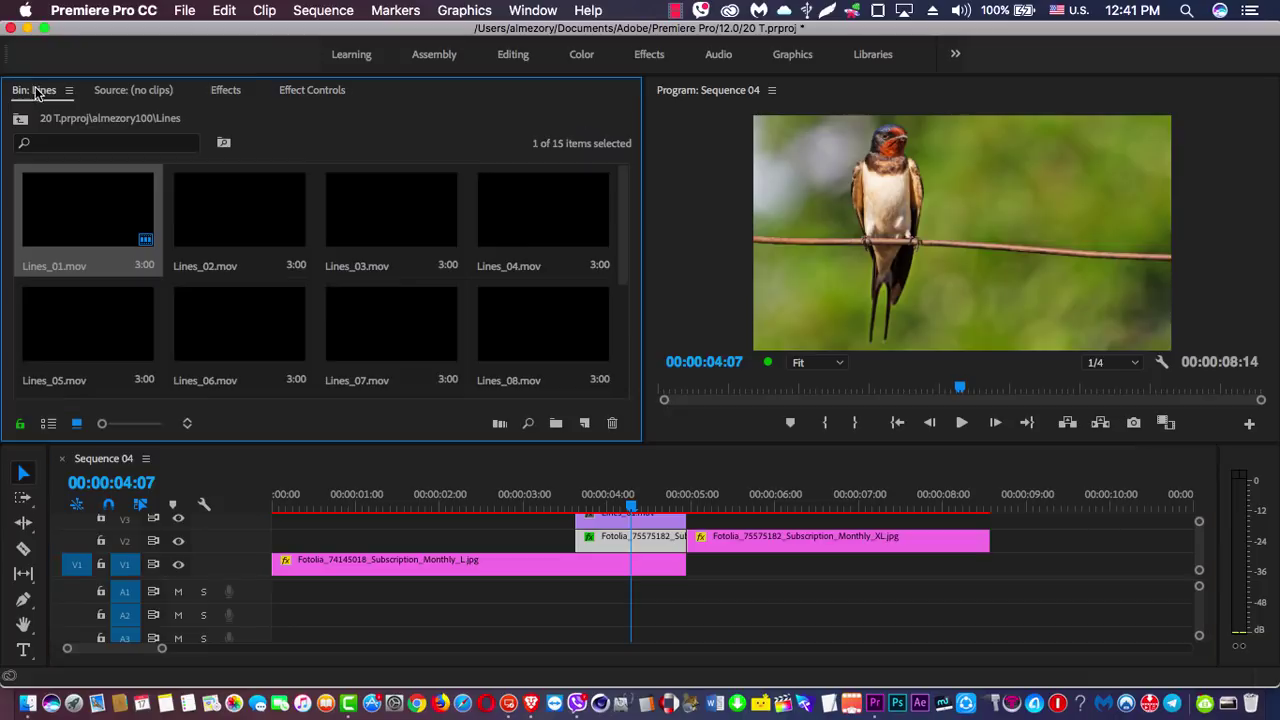
left_click_drag(90, 208, 628, 500)
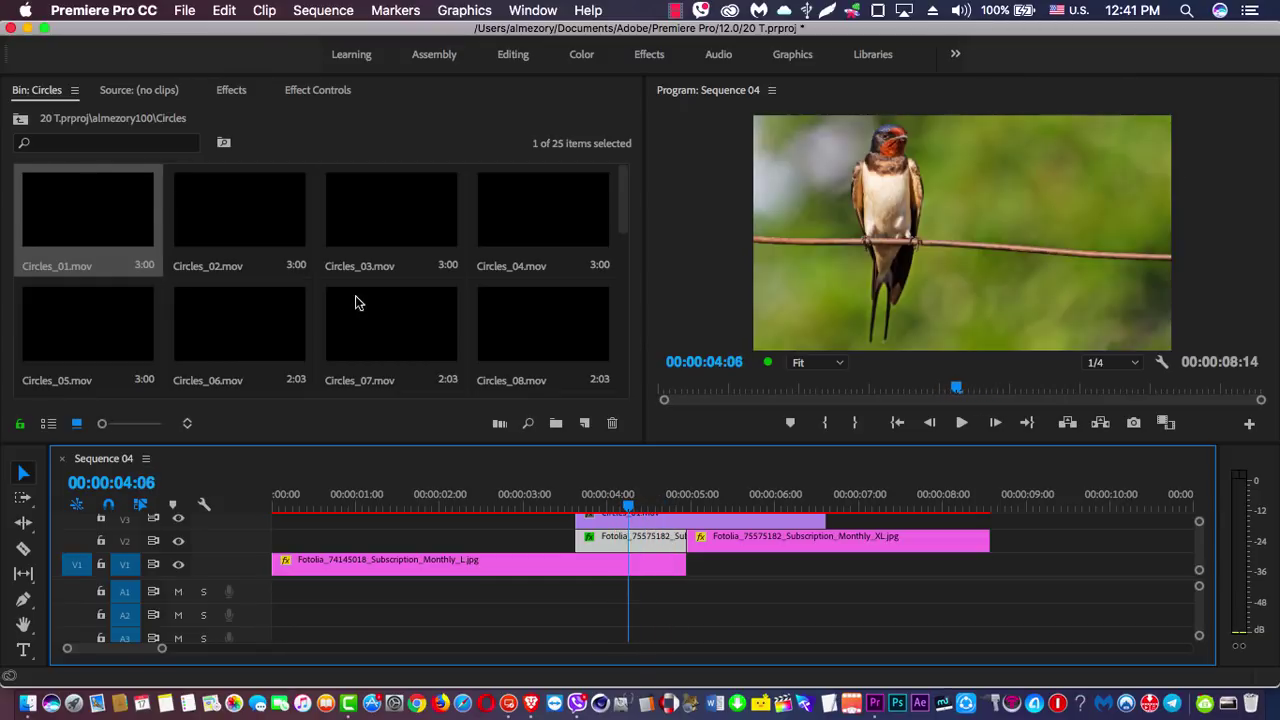
Replace the V3 matte clip with the first clip from the Blocks bin, and return to the almezory100 bin.
left_click(21, 119)
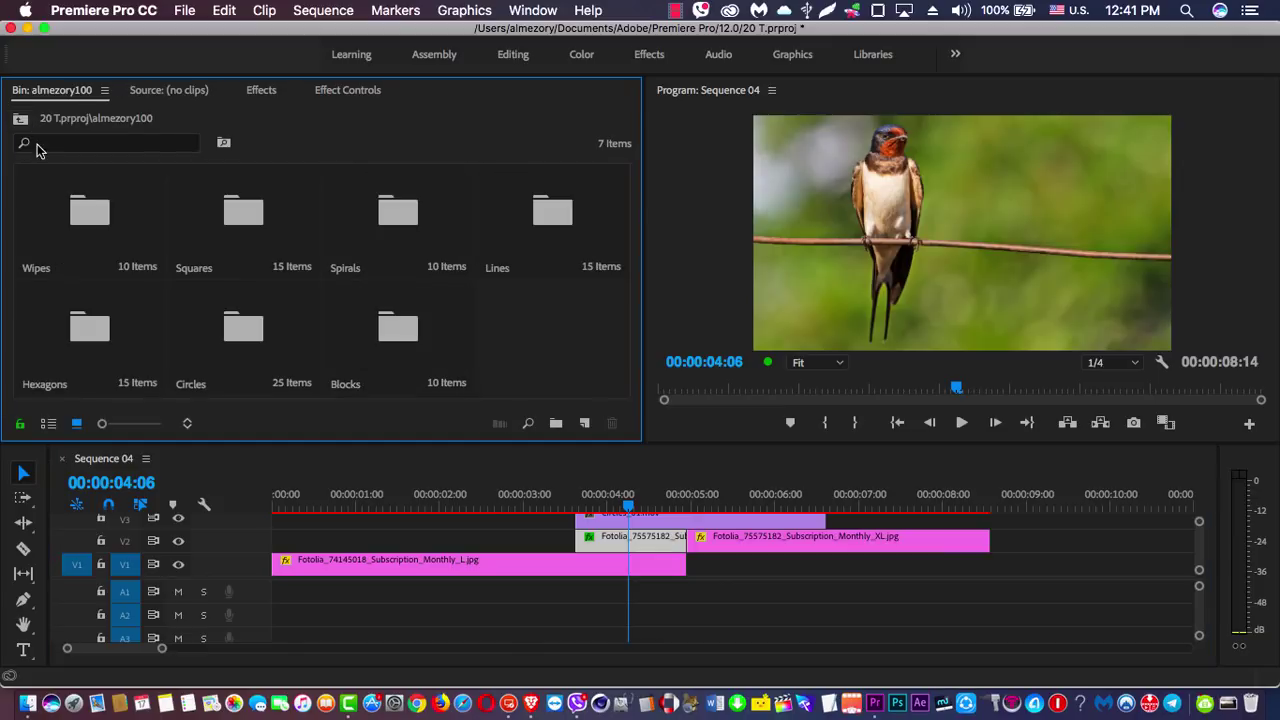
double_click(396, 340)
left_click(88, 210)
mouse_move(594, 500)
left_mouse_down()
mouse_move(663, 501)
mouse_move(572, 505)
left_mouse_up()
left_click(20, 121)
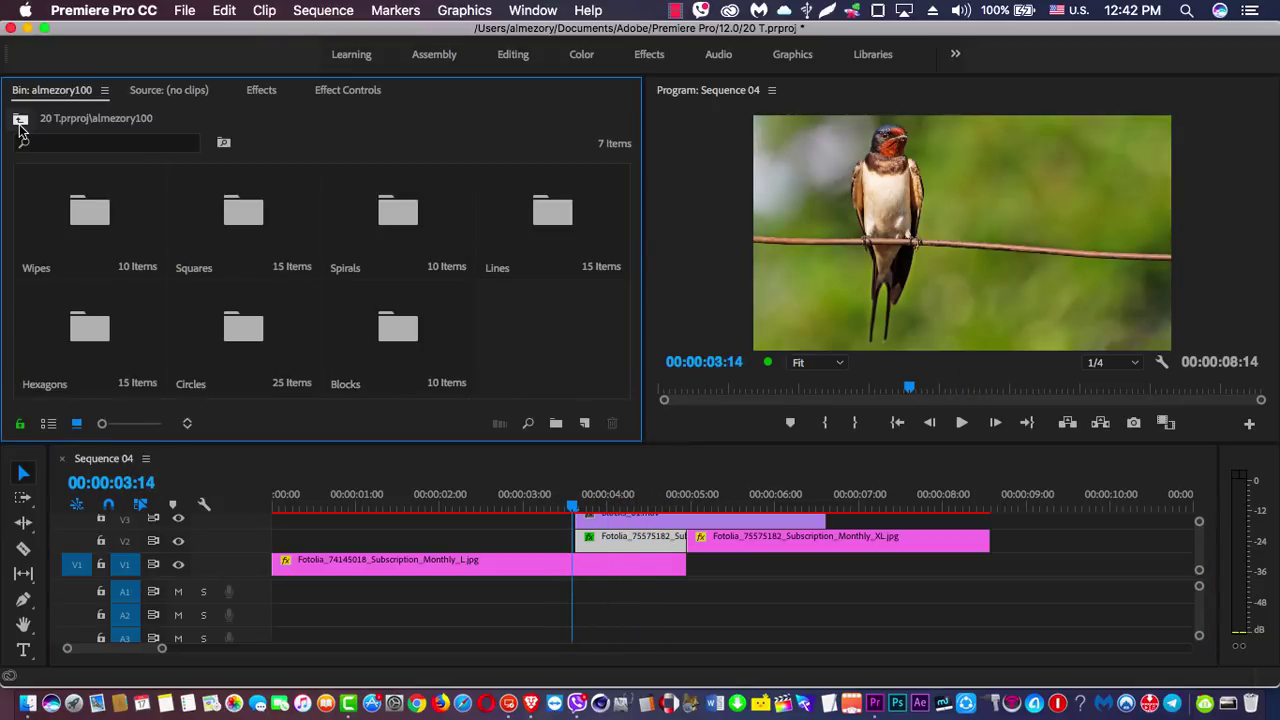